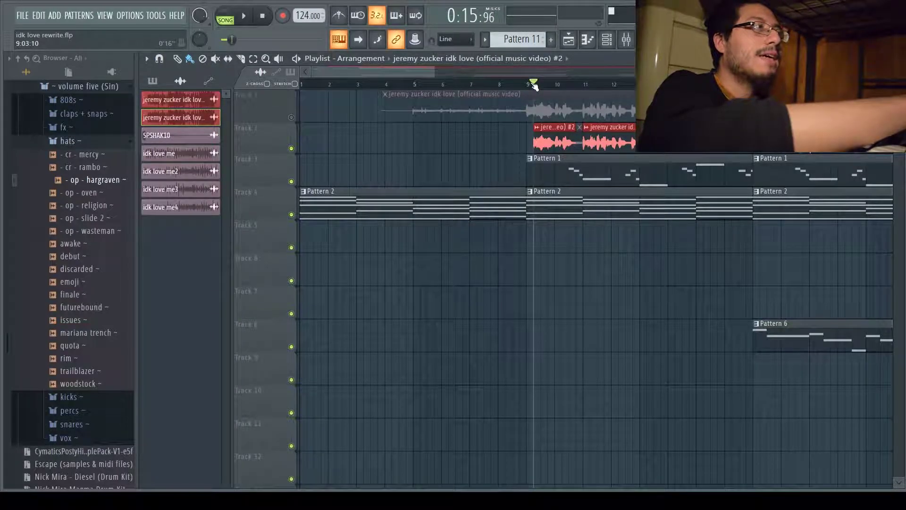
Solo the sliced vocal clips on Track 2 and play them from bar 9
{"action": "right_click", "coordinate": [292, 149]}
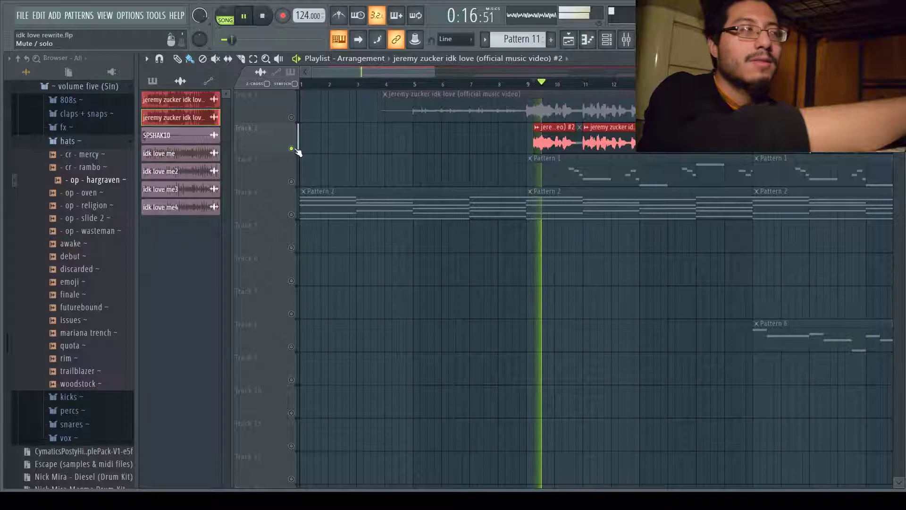
{"action": "key", "text": "space"}
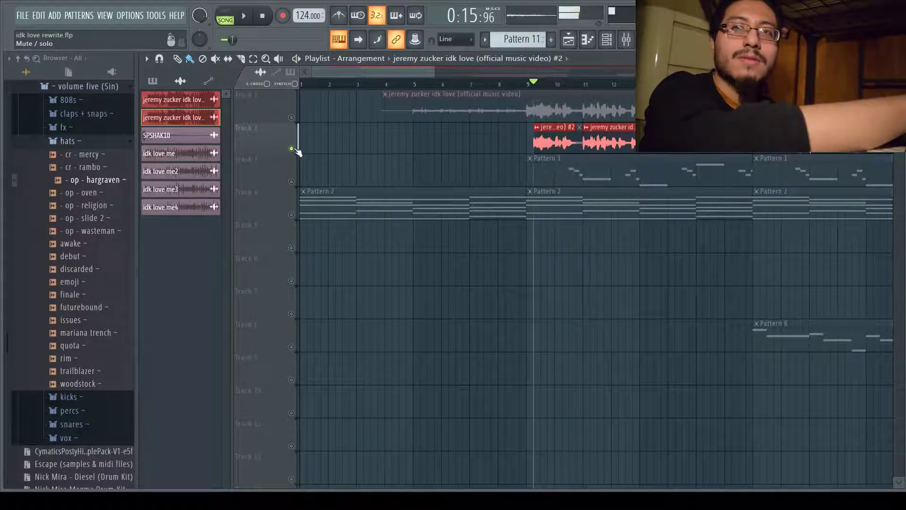
Solo Track 4 and open Pattern 2 in the piano roll to play the Close Grand #2 chords
{"action": "right_click", "coordinate": [292, 215]}
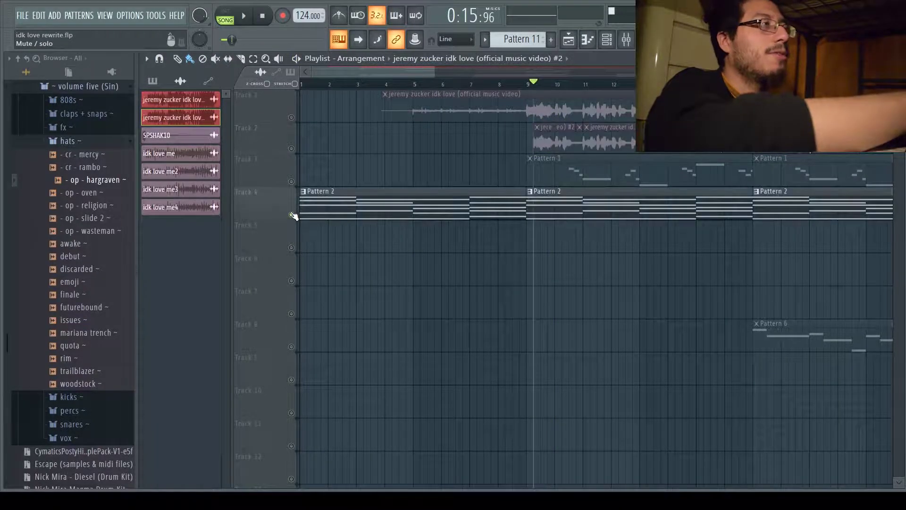
{"action": "double_click", "coordinate": [395, 207]}
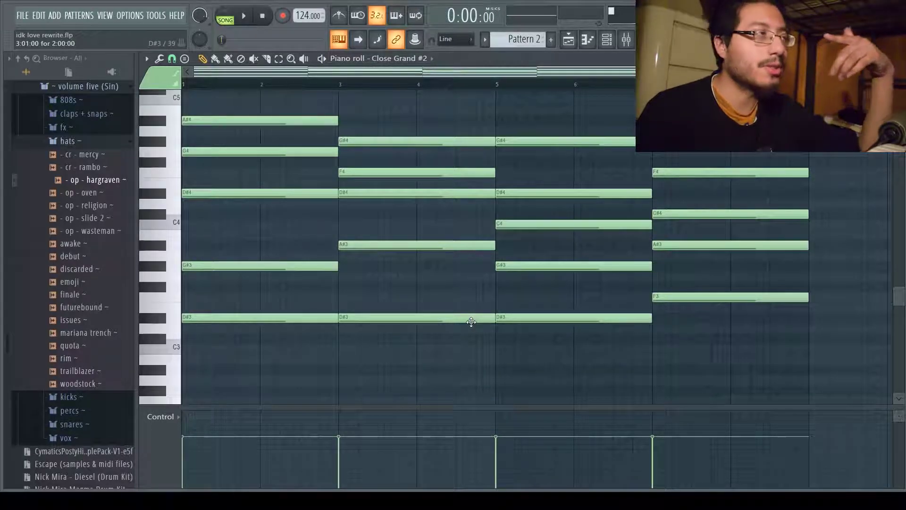
{"action": "key", "text": "space"}
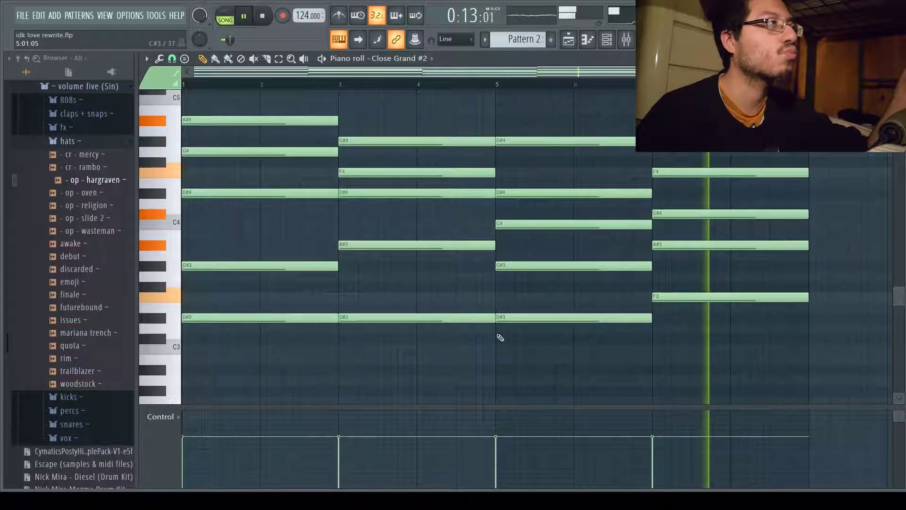
{"action": "key", "text": "space"}
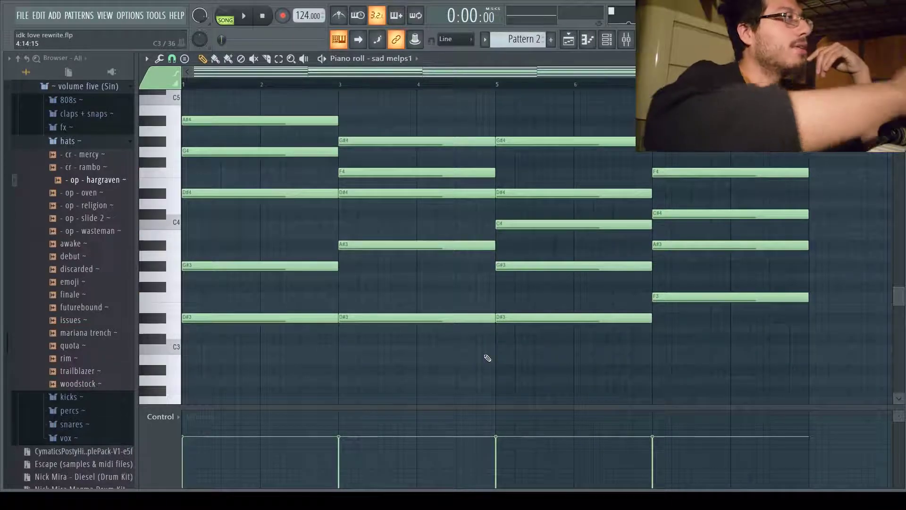
Check Pattern 2's instruments in the channel rack and play its sad melps1 chords in the piano roll
{"action": "left_click", "coordinate": [607, 44]}
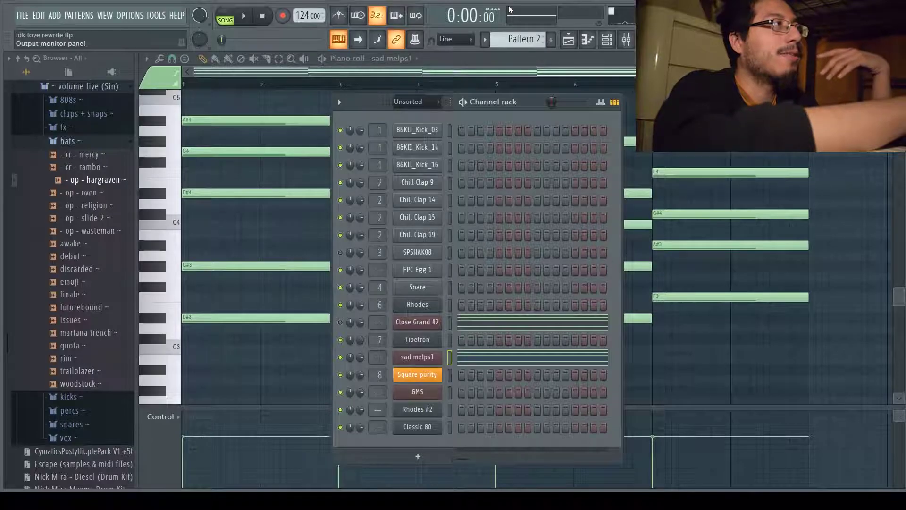
{"action": "left_click", "coordinate": [567, 42]}
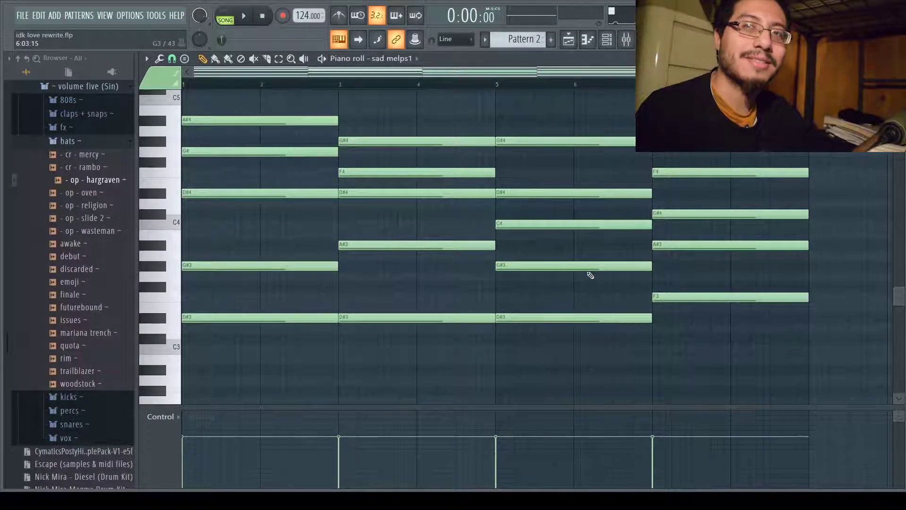
{"action": "key", "text": "space"}
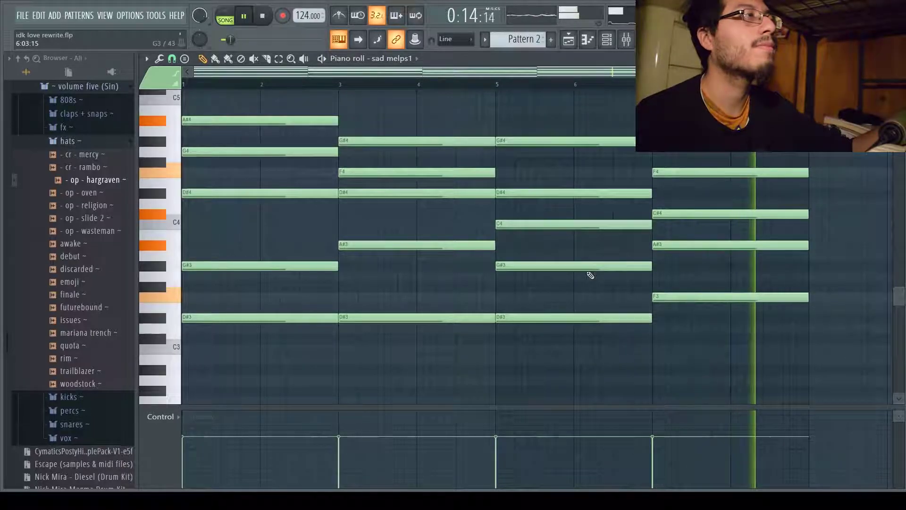
{"action": "key", "text": "space"}
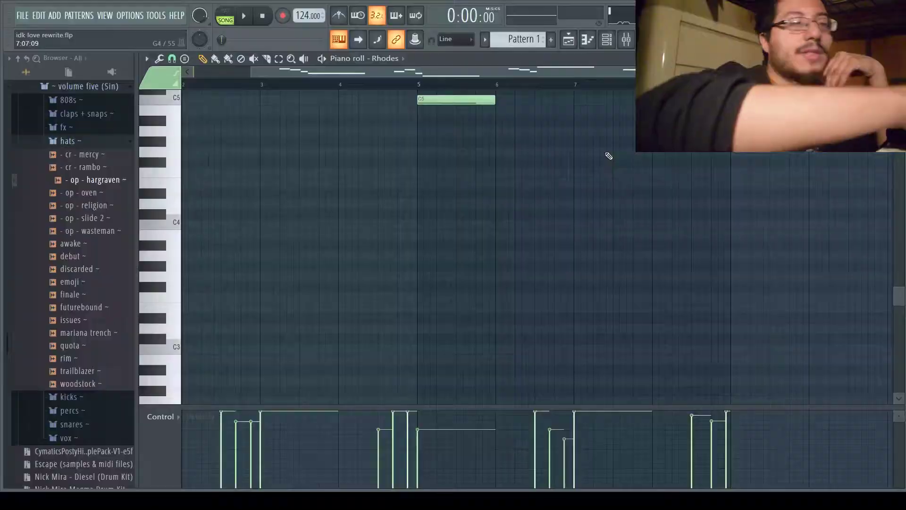
Bring the whole Pattern 1 Rhodes melody into view in the piano roll and play it through
{"action": "scroll", "coordinate": [609, 156], "scroll_direction": "up", "scroll_amount": 5}
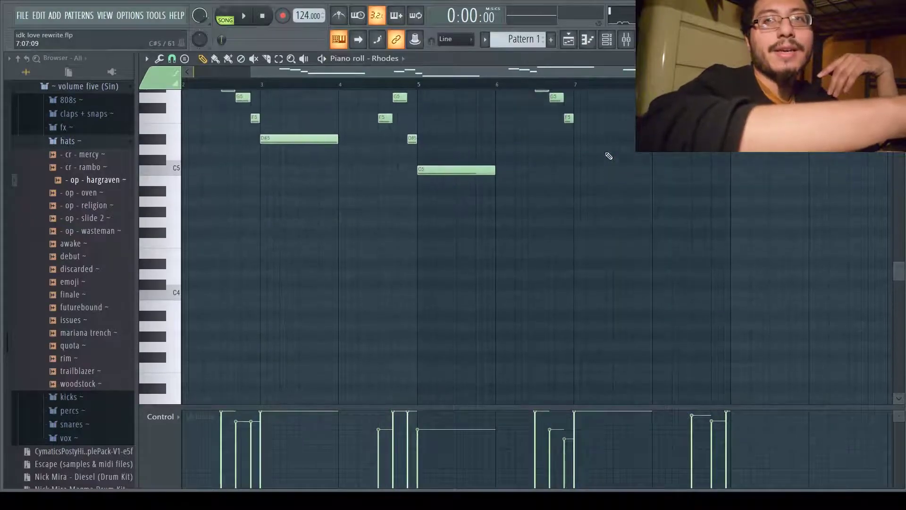
{"action": "scroll", "coordinate": [605, 151], "scroll_direction": "left", "scroll_amount": 3}
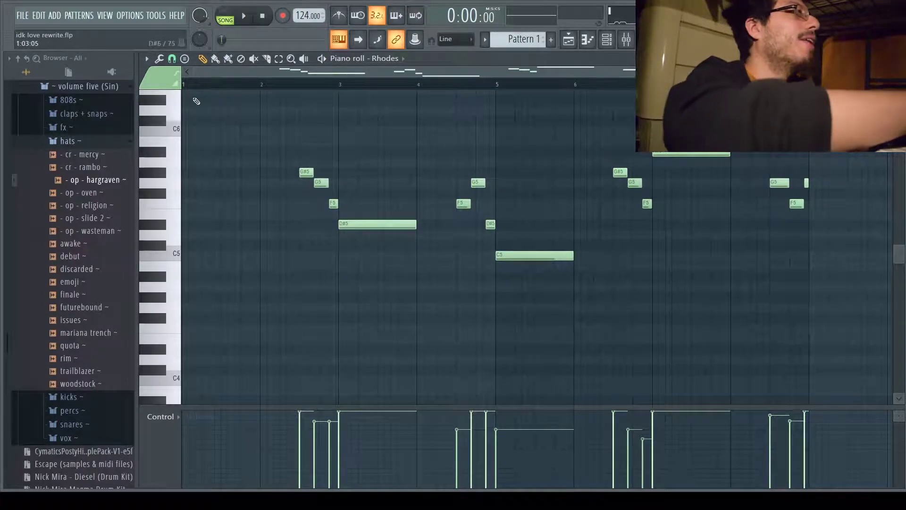
{"action": "key", "text": "space"}
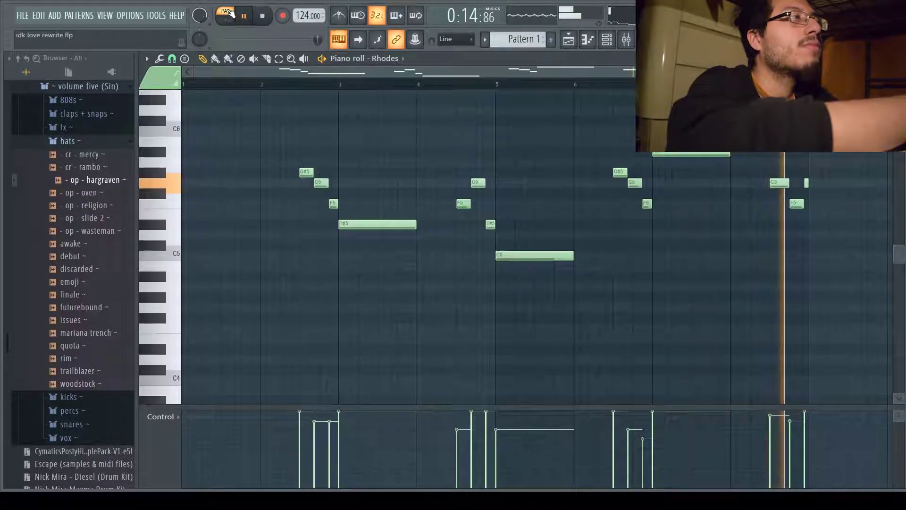
{"action": "key", "text": "space"}
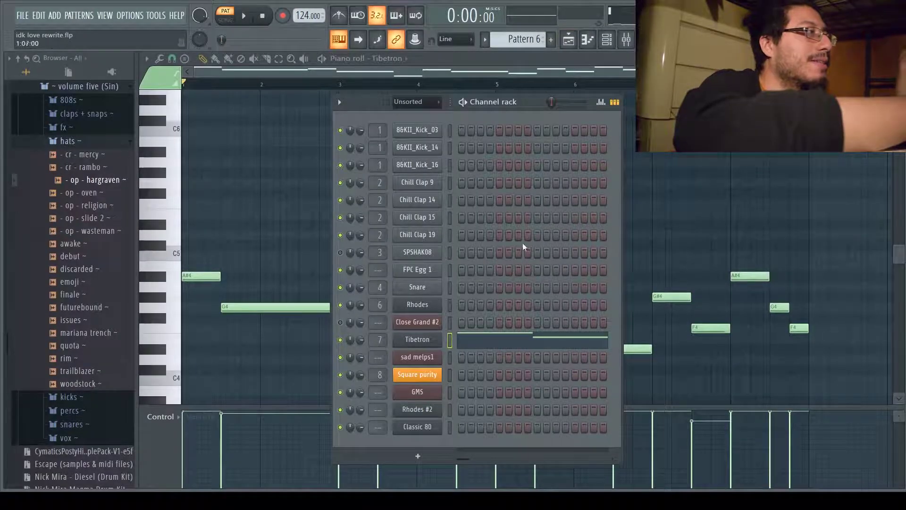
Open Pattern 6's Tibetron melody from the channel rack in the piano roll and play it
{"action": "key", "text": "F5"}
{"action": "left_click", "coordinate": [515, 340]}
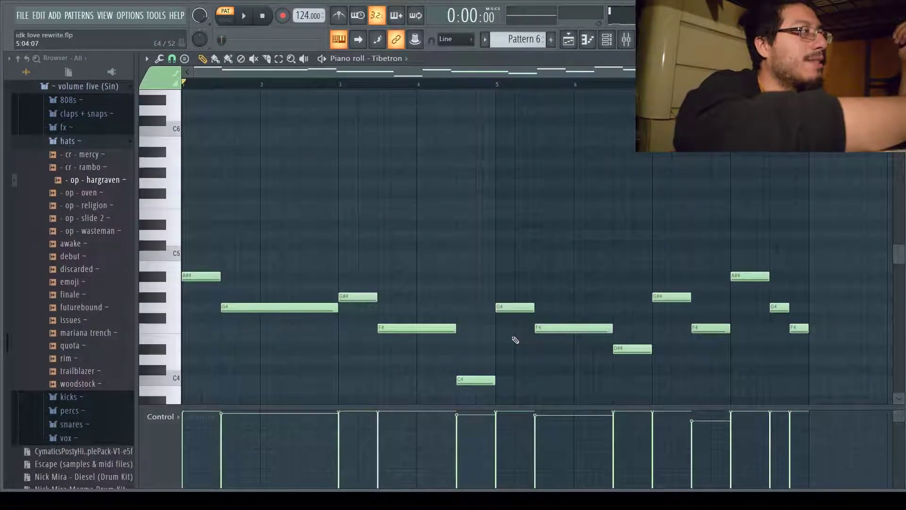
{"action": "key", "text": "space"}
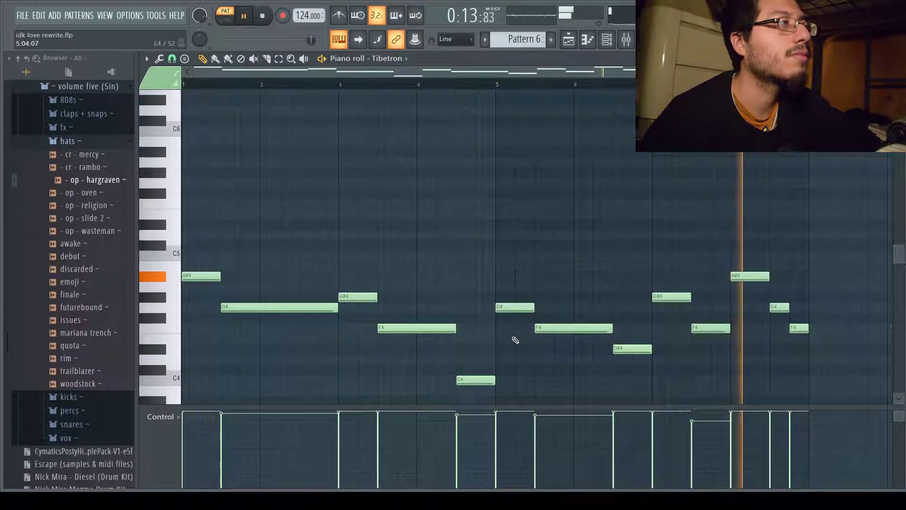
{"action": "key", "text": "space"}
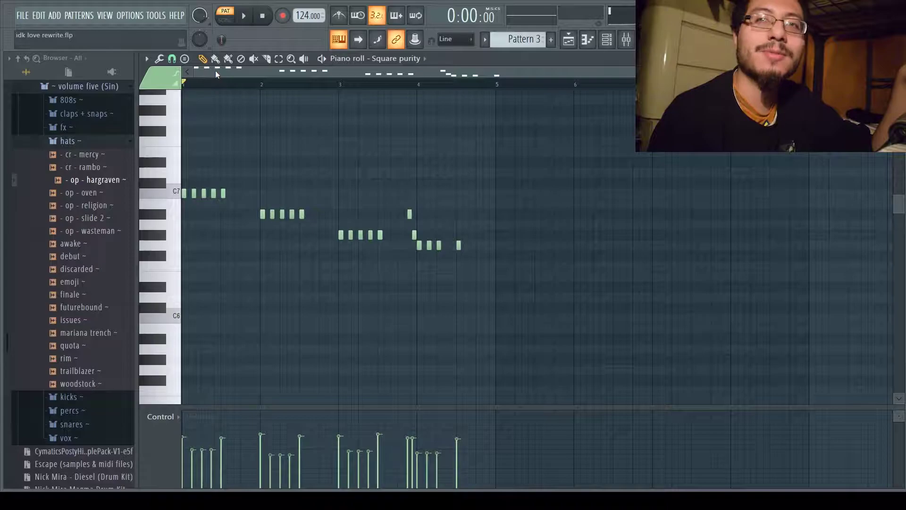
Play Pattern 3's Square purity notes in the piano roll
{"action": "key", "text": "space"}
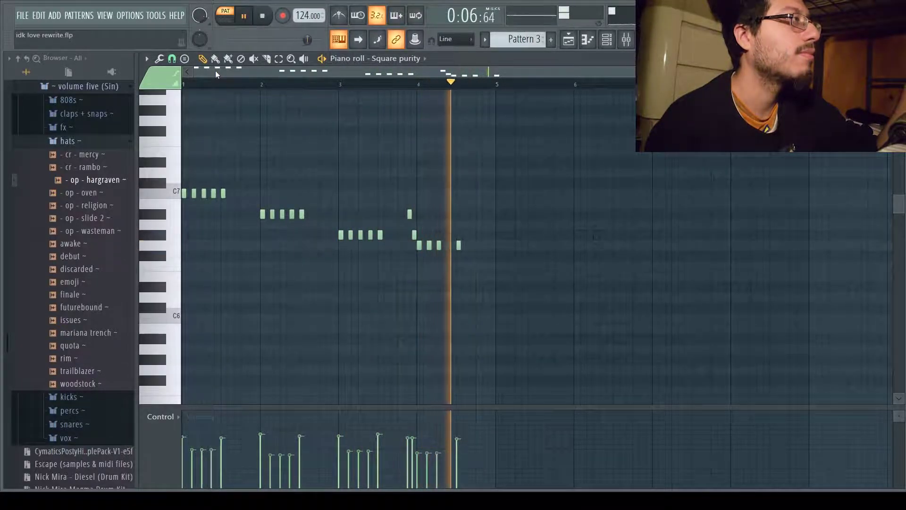
{"action": "key", "text": "space"}
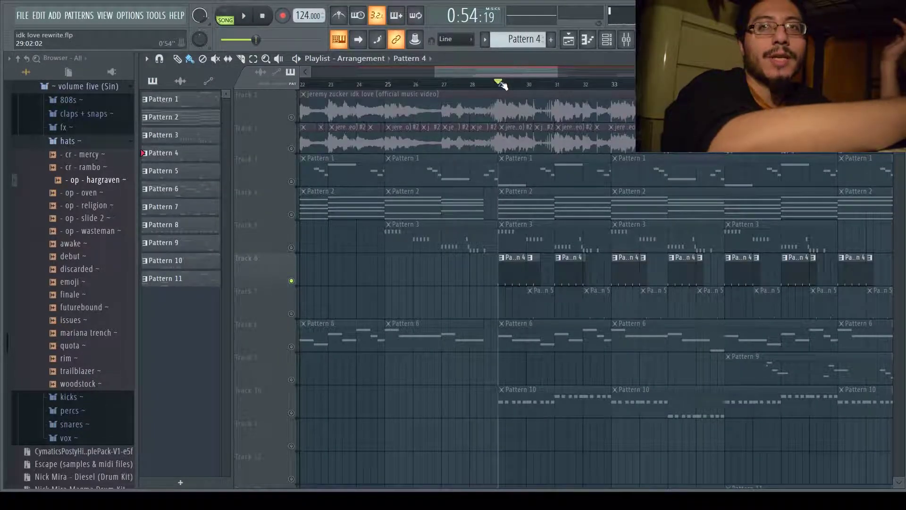
Play the soloed Pattern 4 clips on Track 6 from bar 29, followed by the soloed Pattern 5 clips on Track 7
{"action": "key", "text": "space"}
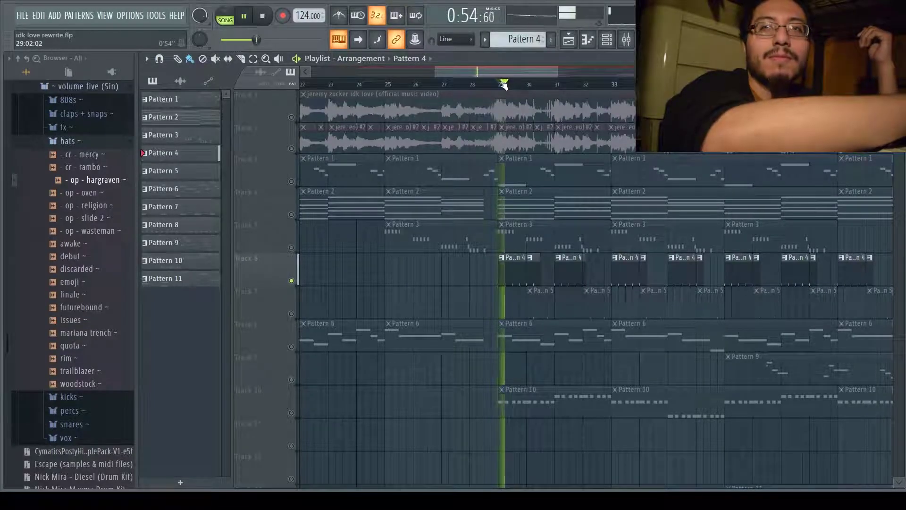
{"action": "key", "text": "space"}
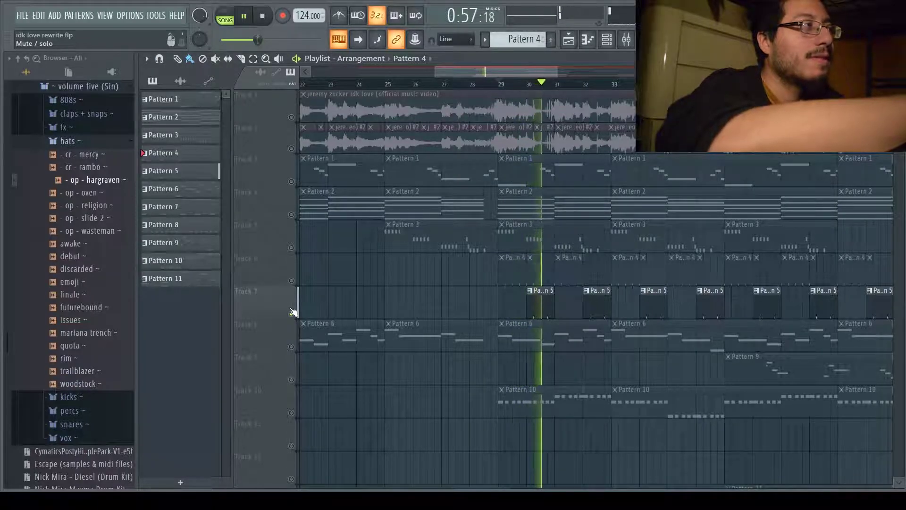
{"action": "key", "text": "space"}
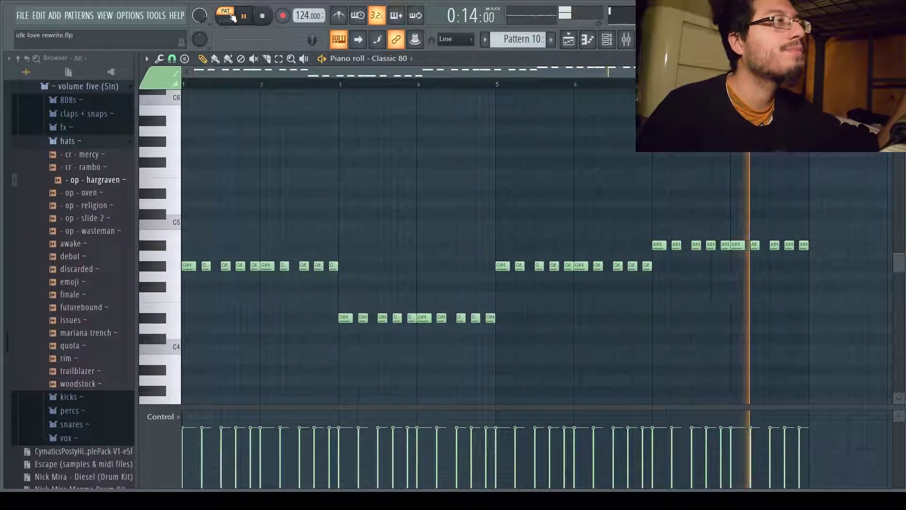
Finish playing Pattern 10's Classic 80 notes and audition Pattern 9's GMS melody in the piano roll
{"action": "key", "text": "space"}
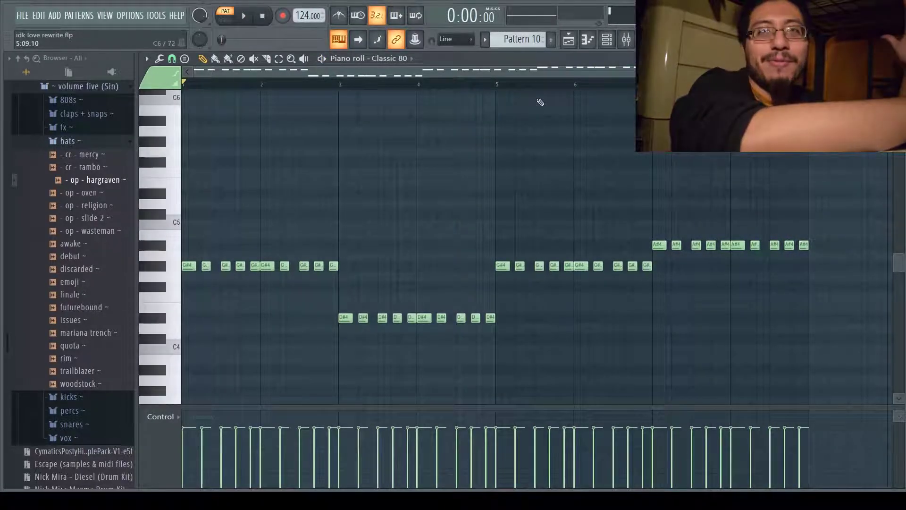
{"action": "left_click", "coordinate": [569, 40]}
{"action": "left_click", "coordinate": [569, 40]}
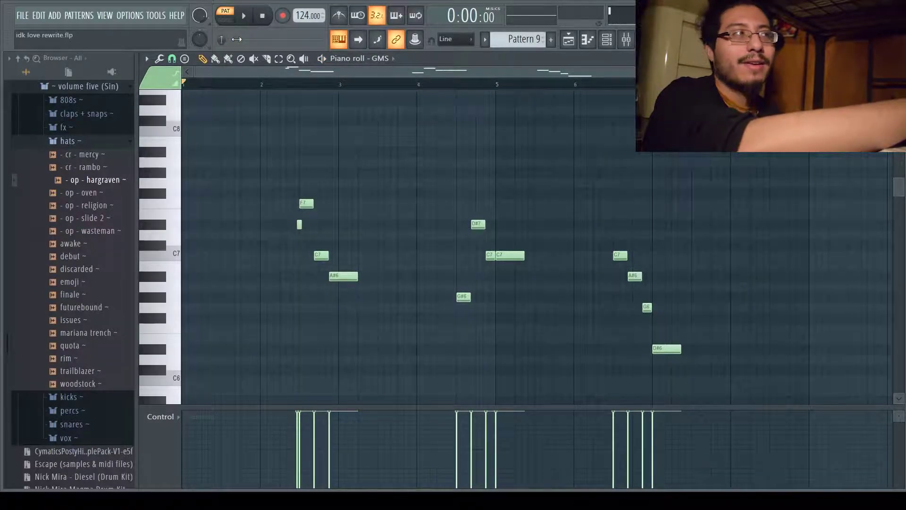
{"action": "key", "text": "space"}
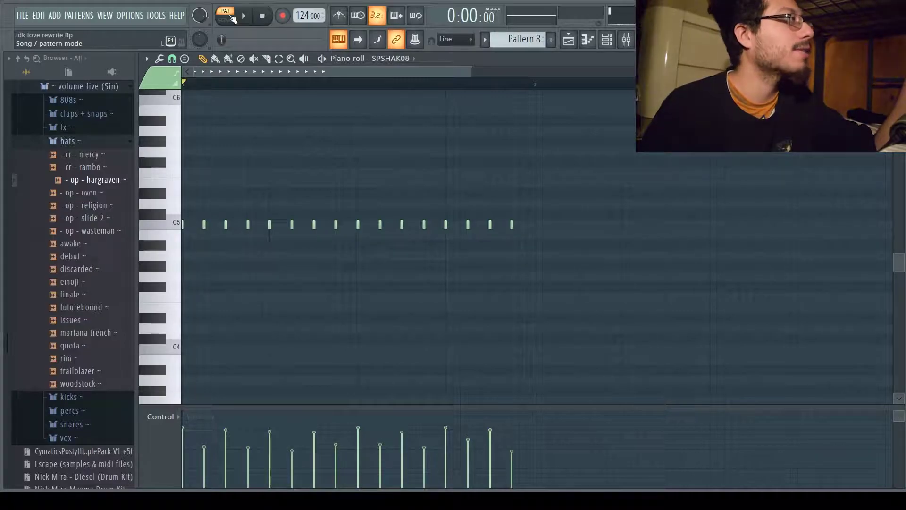
Play Pattern 8's SPSHAK08 shaker notes and Pattern 7's kick notes in the piano roll
{"action": "key", "text": "space"}
{"action": "key", "text": "space"}
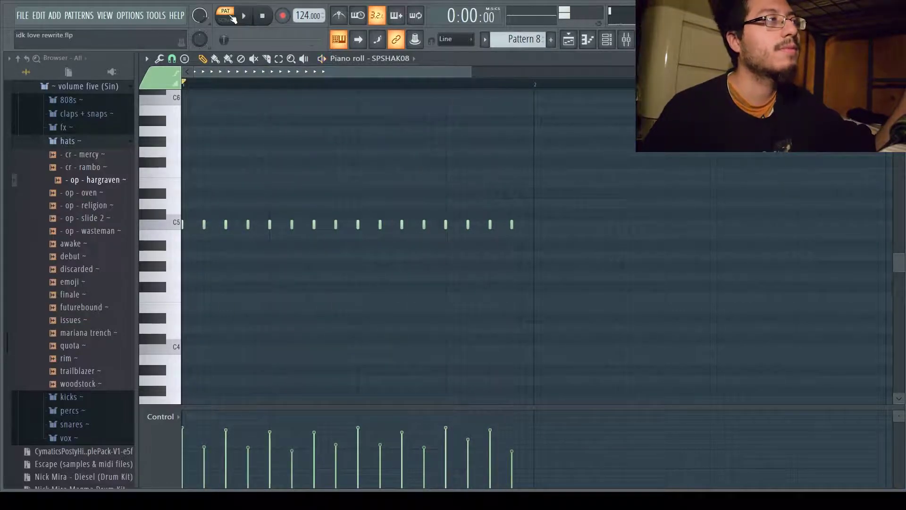
{"action": "key", "text": "KP_Subtract"}
{"action": "left_click", "coordinate": [244, 17]}
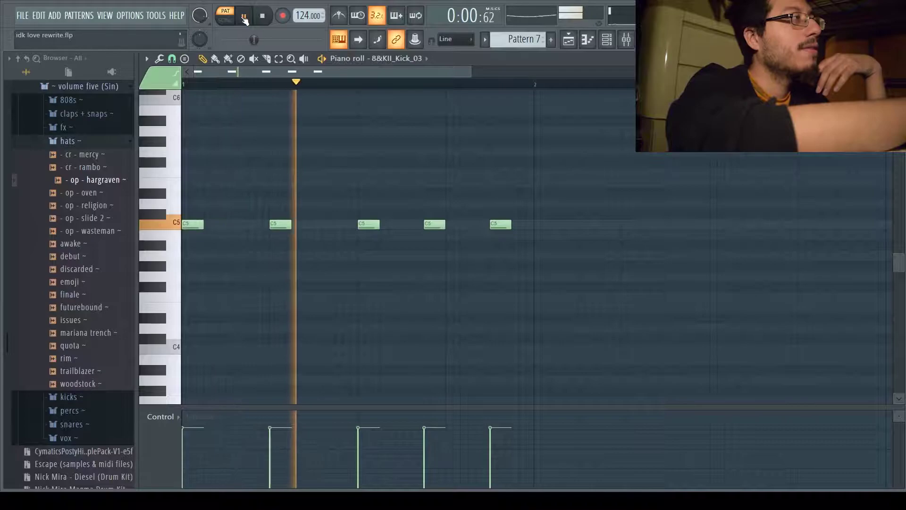
{"action": "key", "text": "space"}
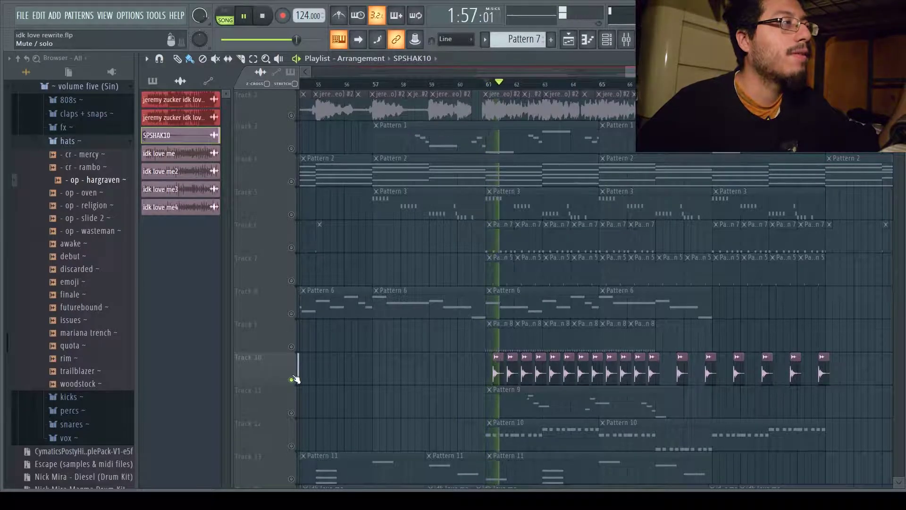
Finish auditioning the soloed SPSHAK10 clips on Track 10 from bar 61 in the playlist
{"action": "key", "text": "space"}
{"action": "scroll", "coordinate": [496, 246], "scroll_direction": "up", "scroll_amount": 1}
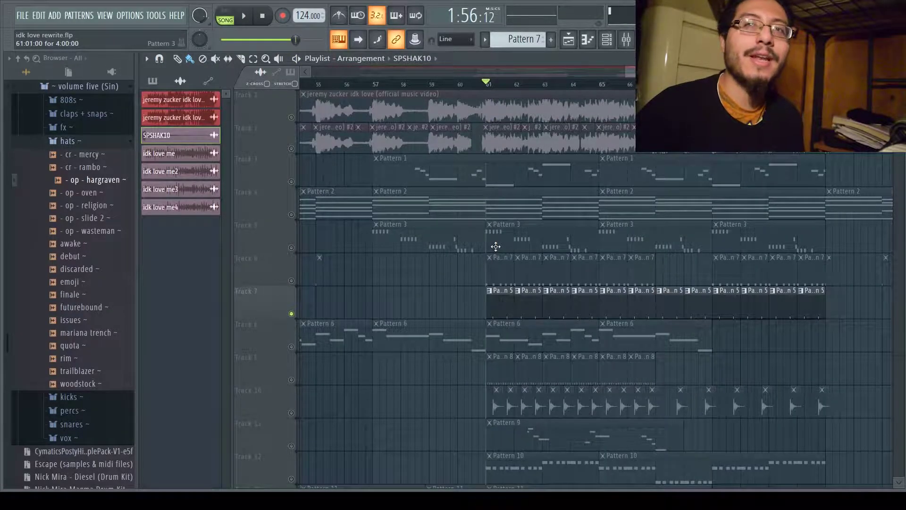